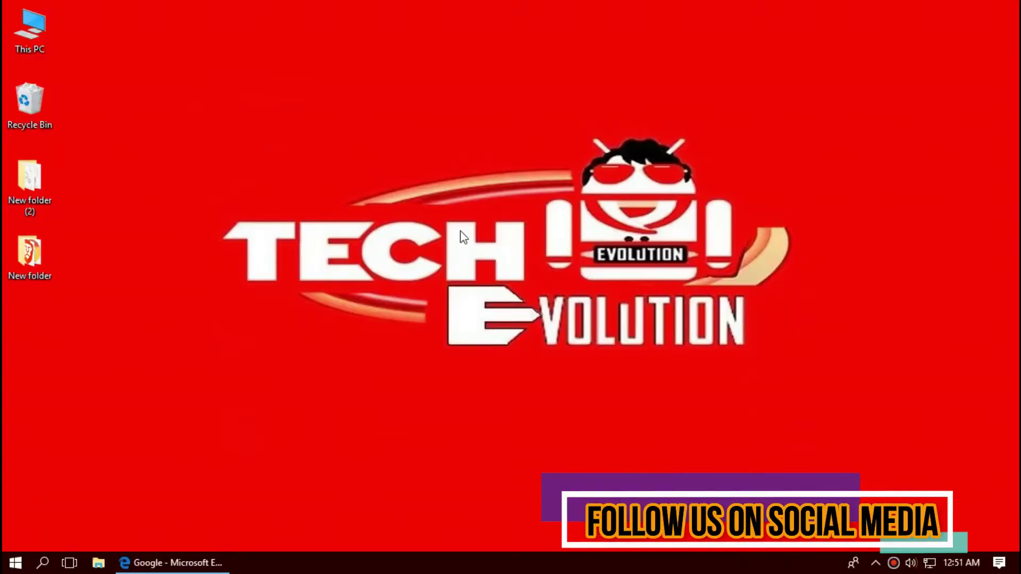
# - Search Google for api-ms-win-crt-string-l1-1-0.dll and scroll down to the DLL-files.com download result
pyautogui.click(171, 562)
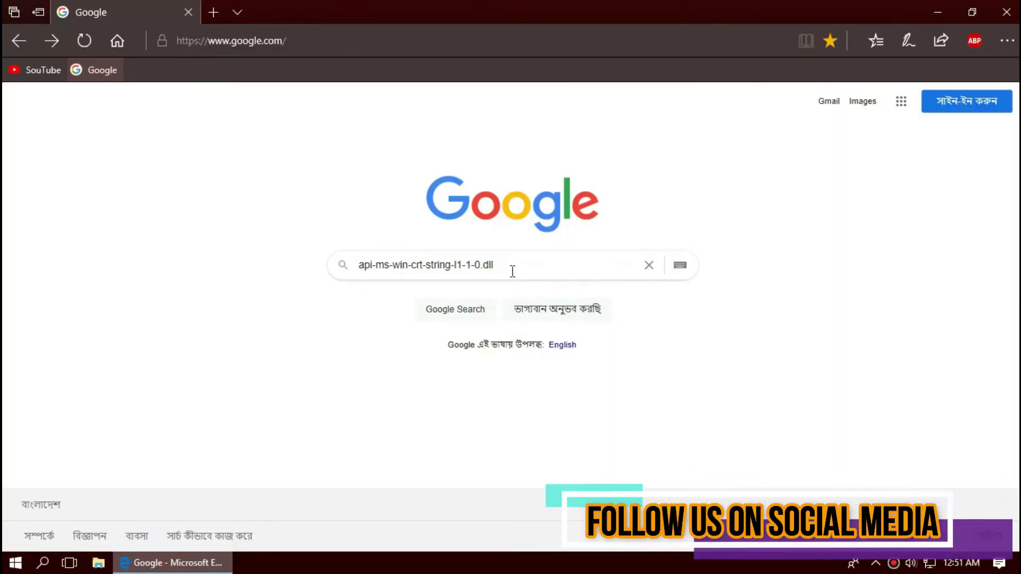
pyautogui.click(512, 271)
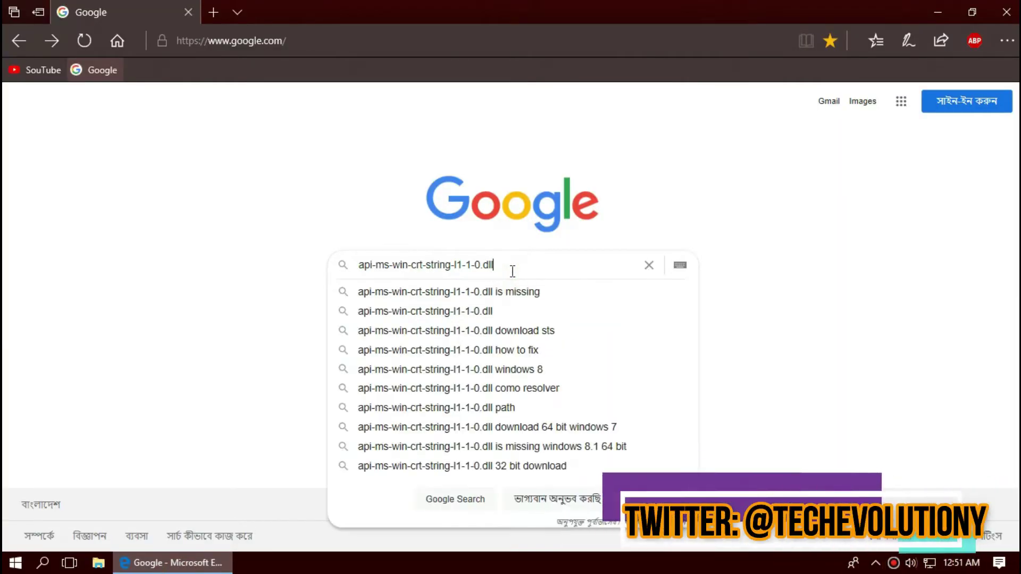
pyautogui.press('Return')
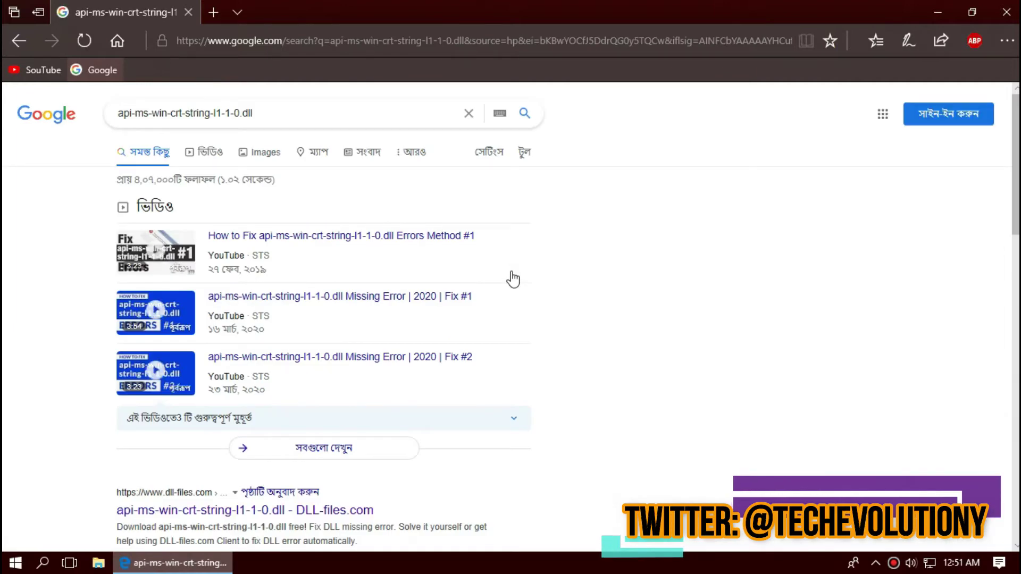
pyautogui.scroll(-6, 595, 257)
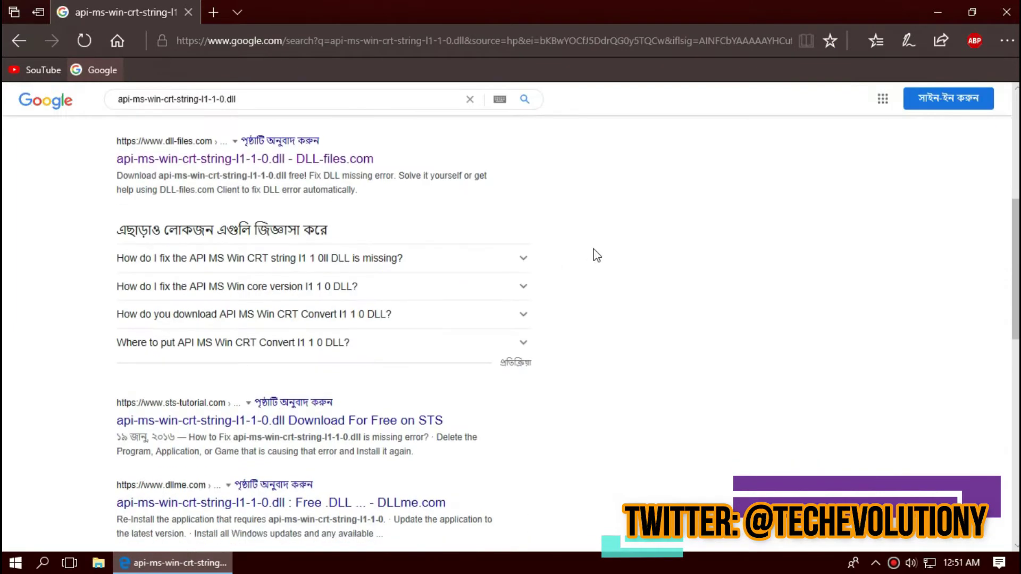
# - Open the DLL-files.com page for the DLL and highlight the 64-bit version 10.0.17763.132 entry
pyautogui.click(206, 160)
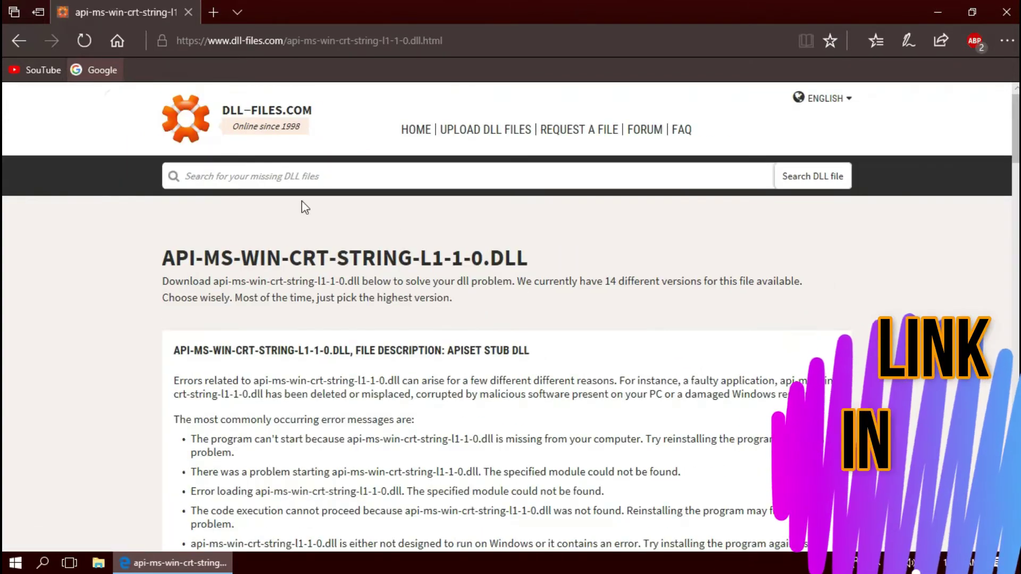
pyautogui.click(268, 35)
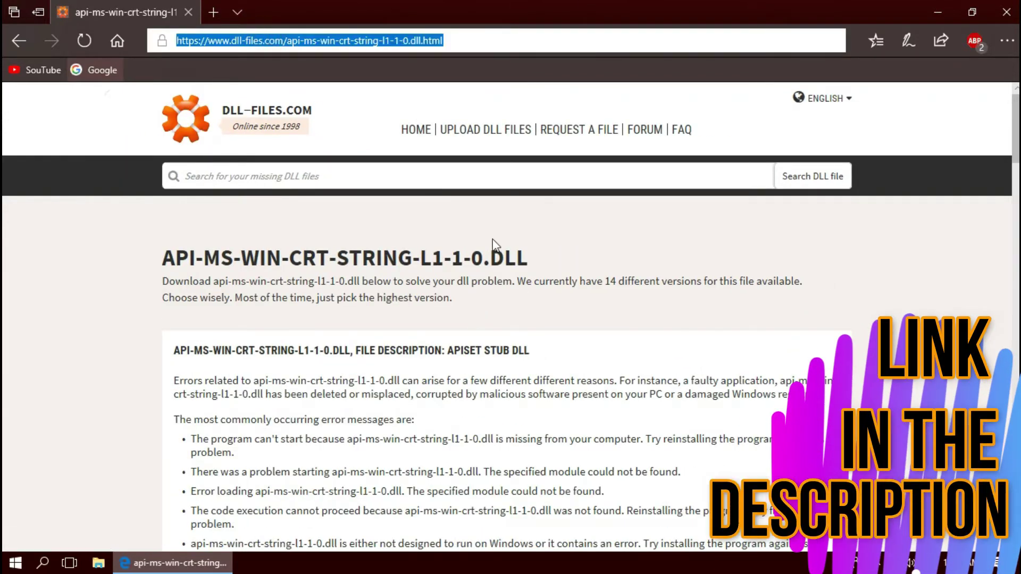
pyautogui.scroll(-8, 493, 244)
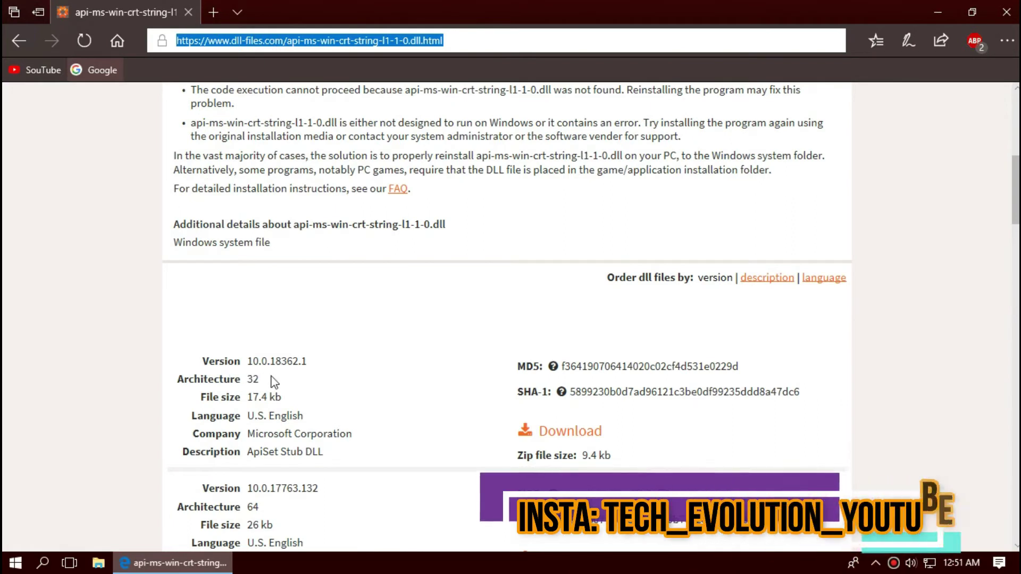
pyautogui.moveTo(274, 382); pyautogui.dragTo(204, 452)
pyautogui.scroll(-3, 287, 422)
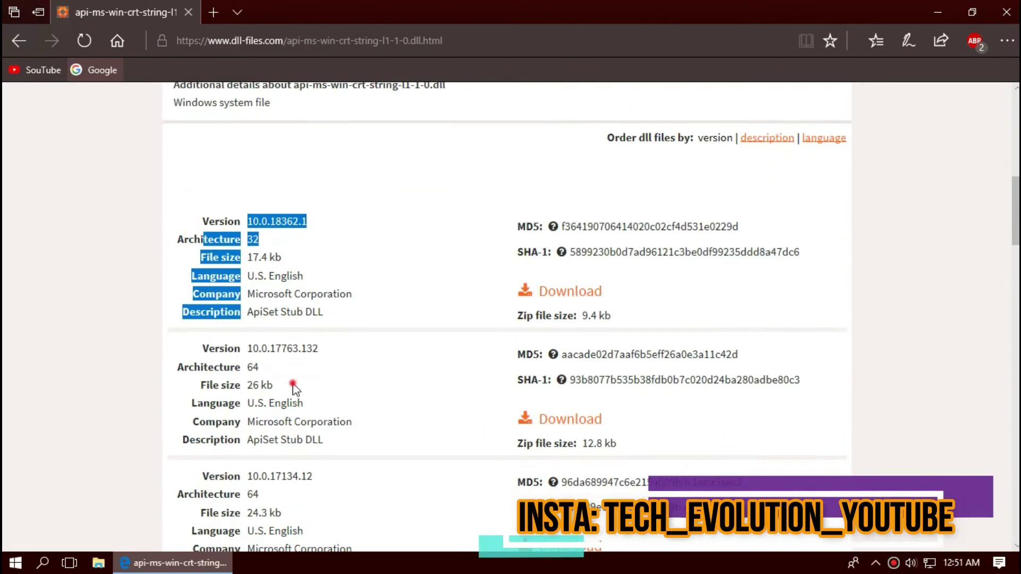
pyautogui.moveTo(293, 384); pyautogui.dragTo(176, 458)
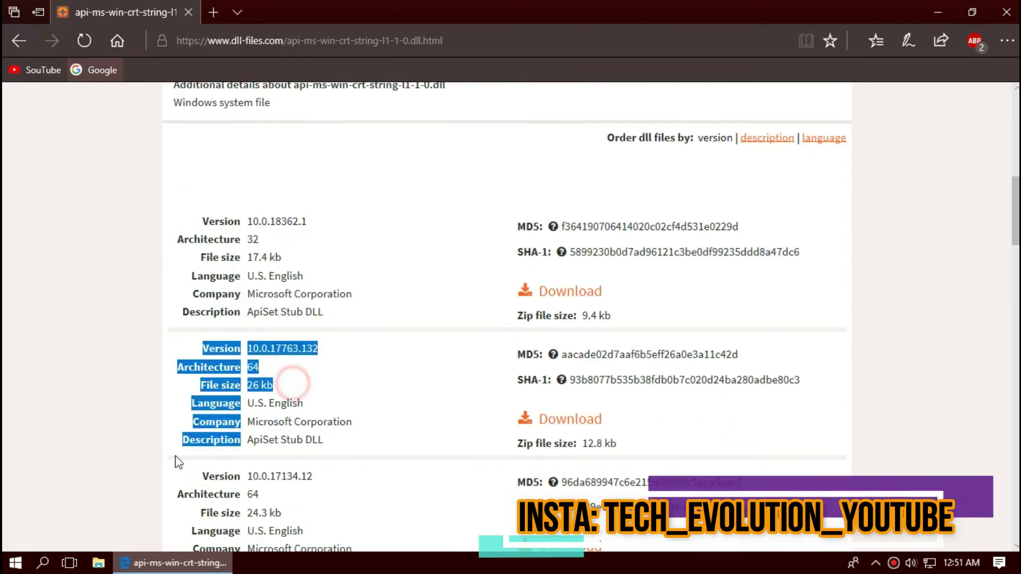
# - Launch System Information via 'sys', check System Type reads x64-based PC, then minimize it
pyautogui.click(4, 568)
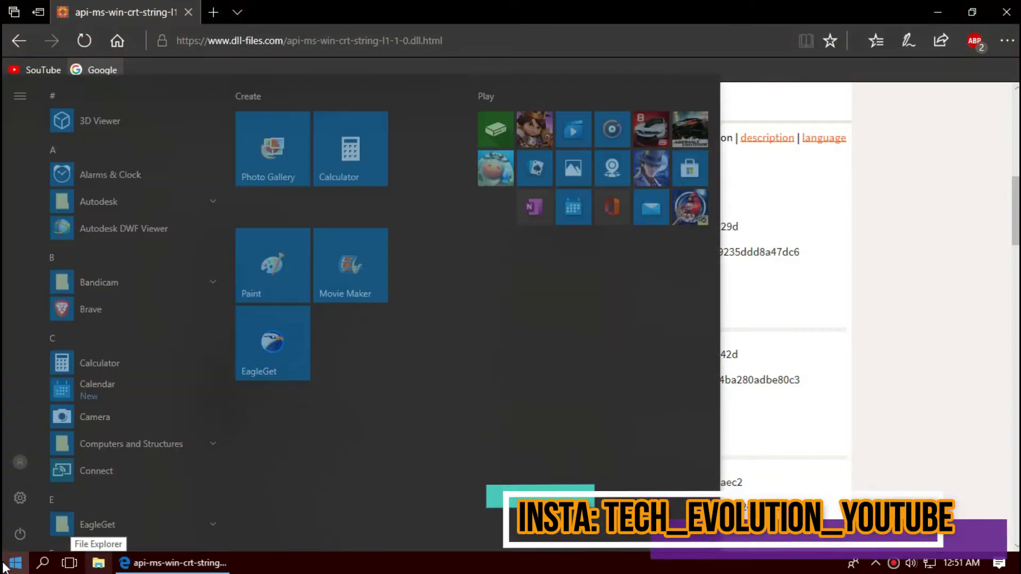
pyautogui.write('sys')
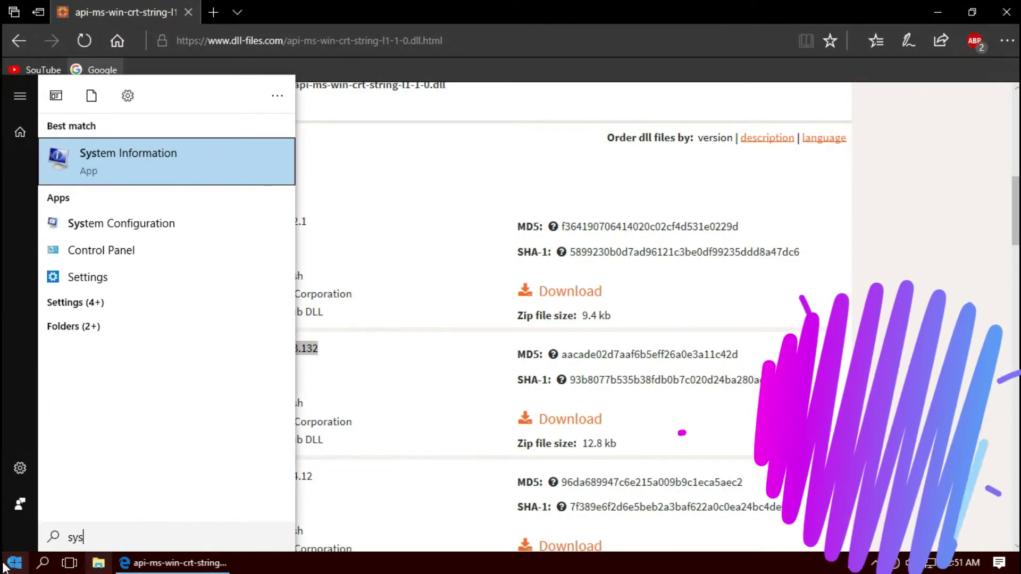
pyautogui.press('Return')
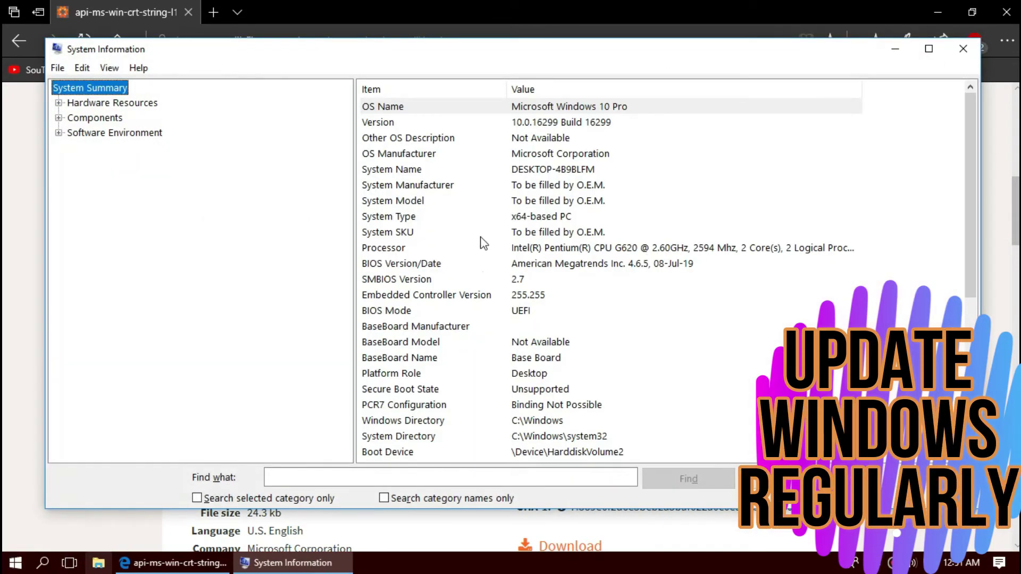
pyautogui.click(529, 214)
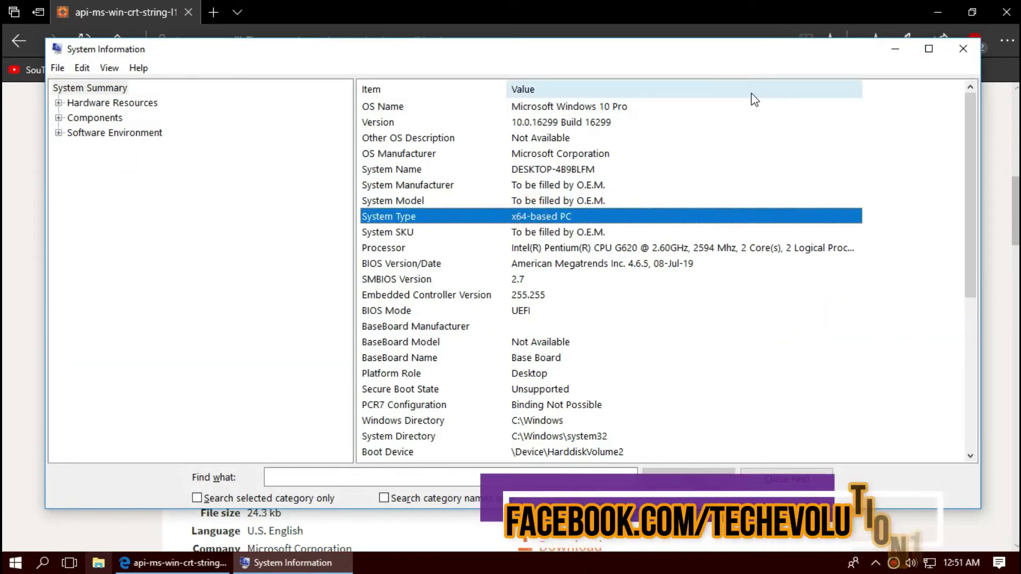
pyautogui.click(894, 50)
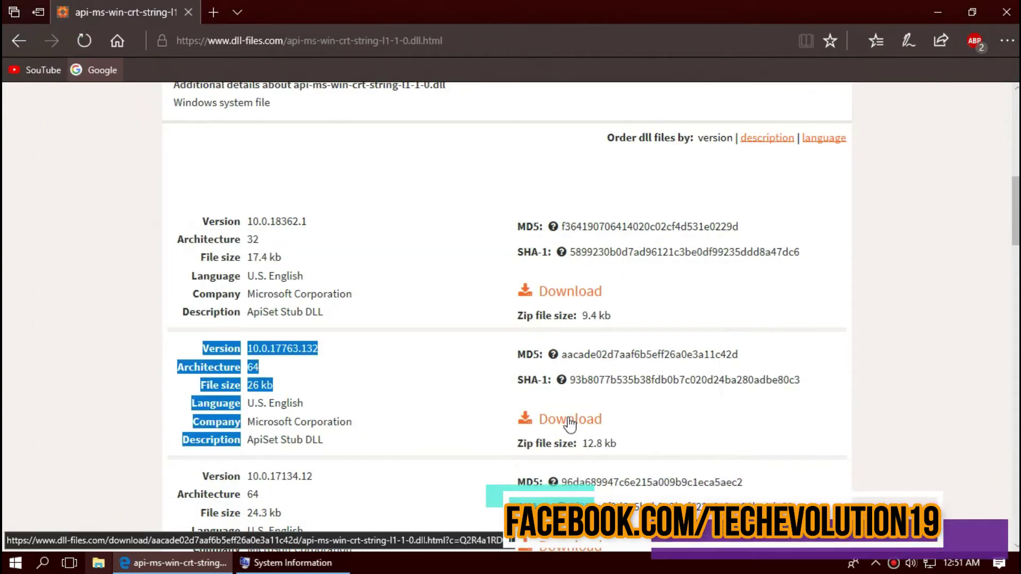
# - Download the 64-bit version 10.0.17763.132 zip and scroll through the installation instructions
pyautogui.click(568, 420)
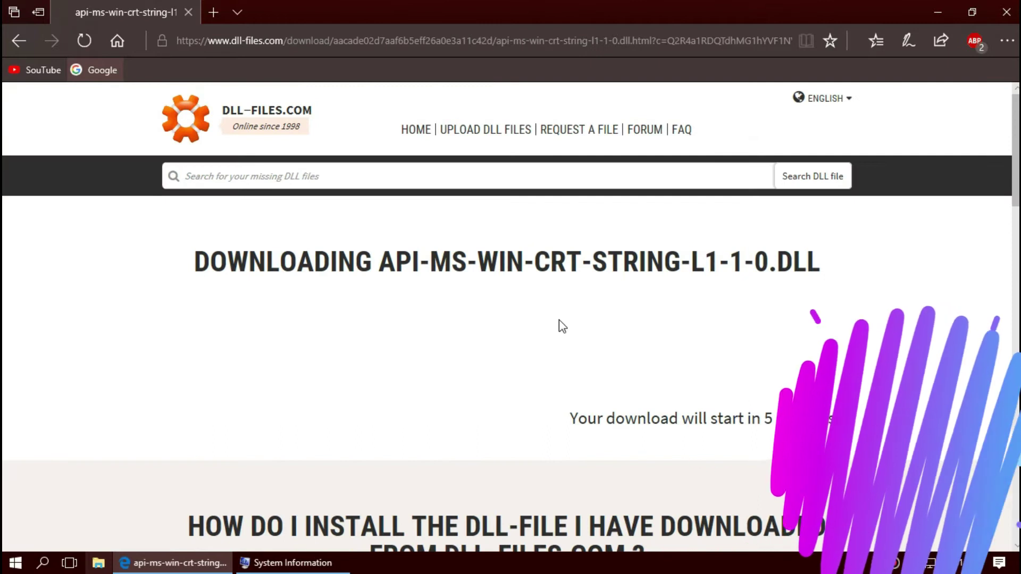
pyautogui.scroll(-2, 574, 314)
pyautogui.scroll(-10, 716, 313)
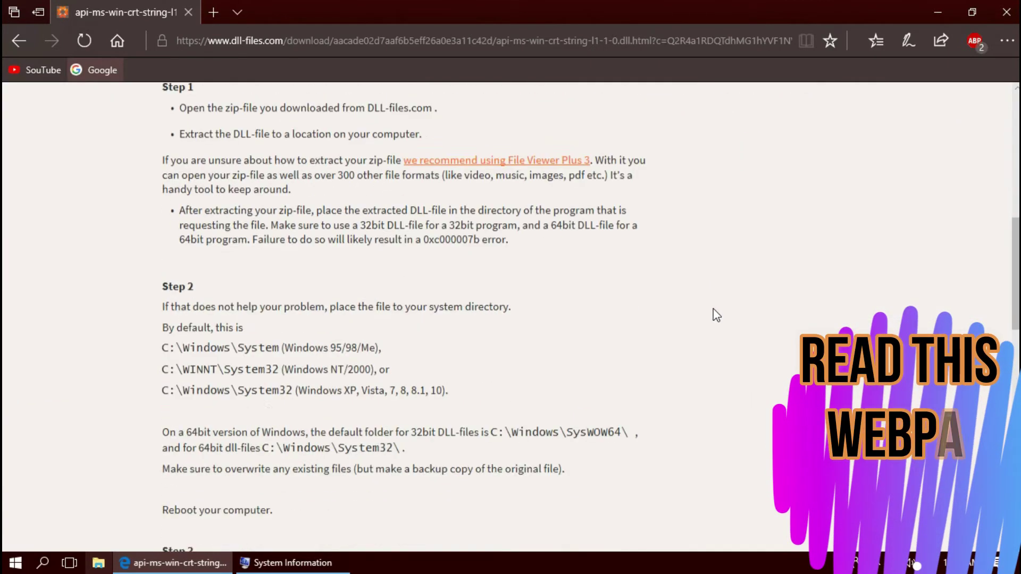
pyautogui.scroll(-1, 717, 315)
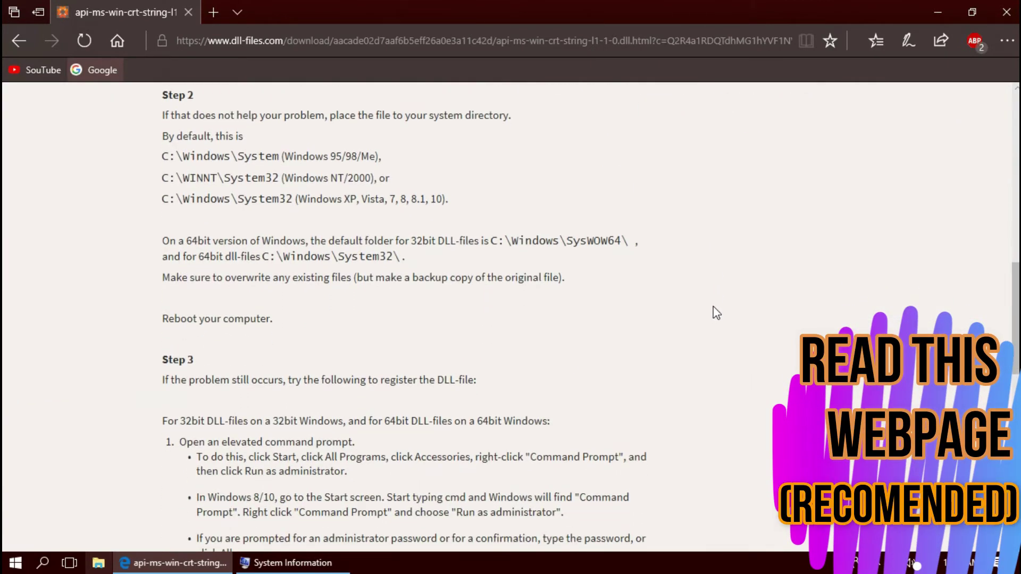
pyautogui.scroll(-3, 713, 307)
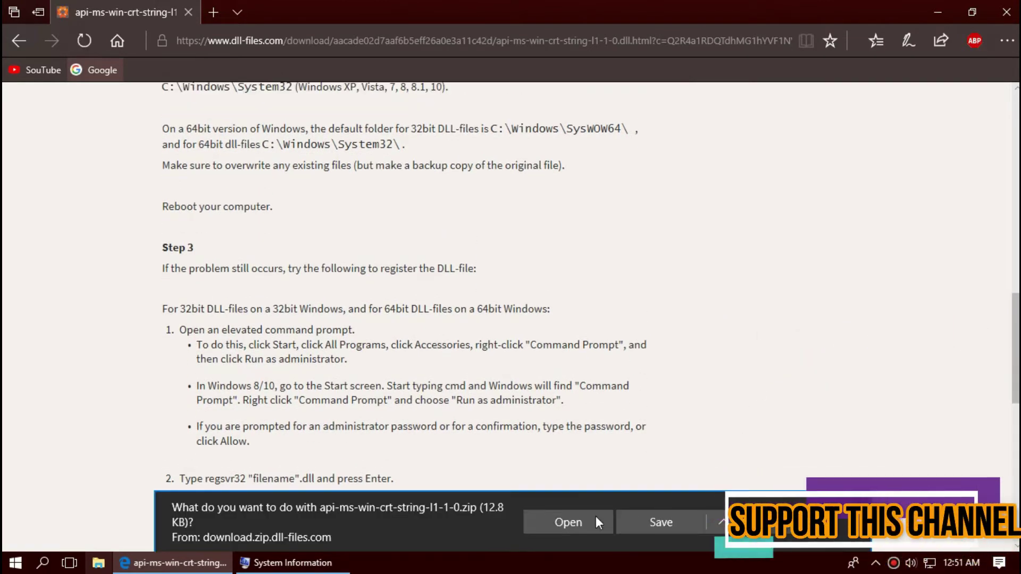
# - Open api-ms-win-crt-string-l1-1-0.zip in WinRAR, dismiss the licence reminder, and select the DLL
pyautogui.click(573, 524)
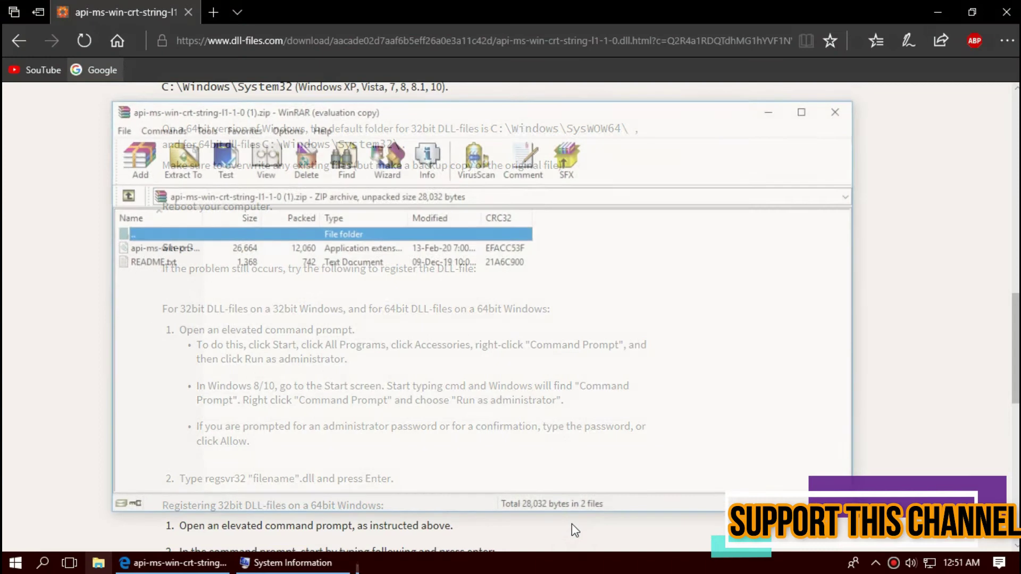
pyautogui.doubleClick(143, 249)
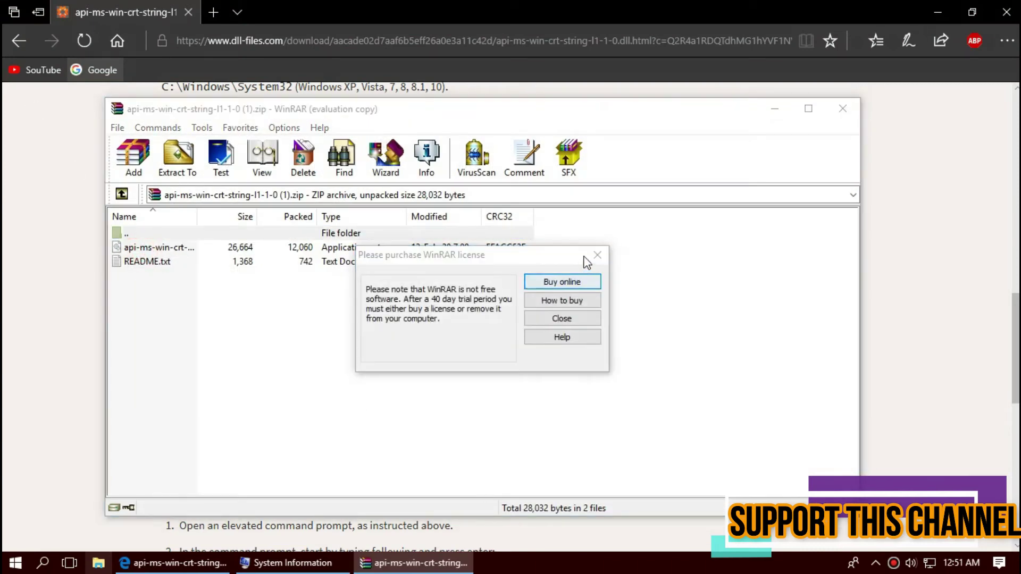
pyautogui.click(597, 256)
pyautogui.click(179, 249)
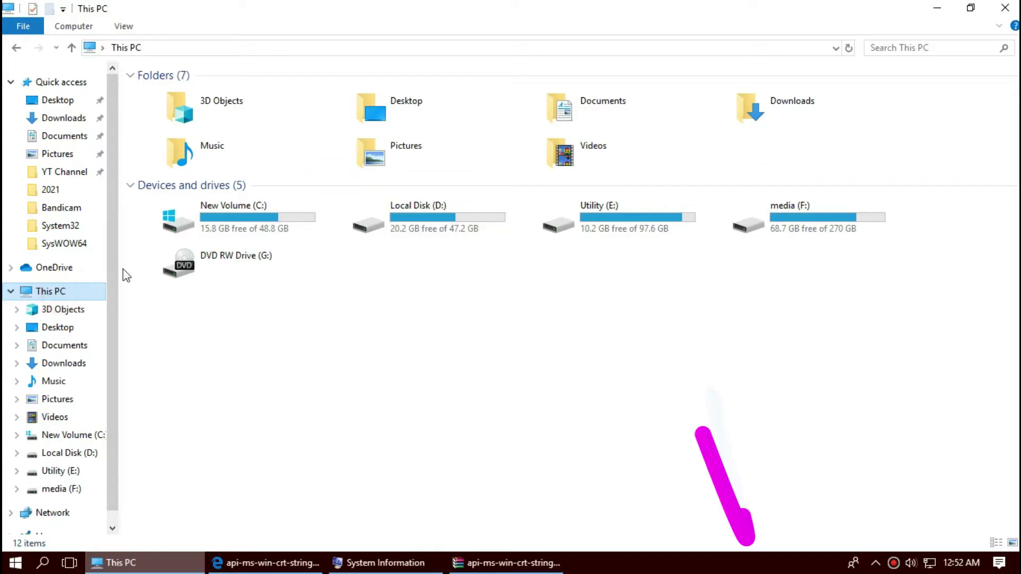
# - Browse into New Volume (C:) > Windows and scroll down to System32 and SysWOW64
pyautogui.doubleClick(261, 213)
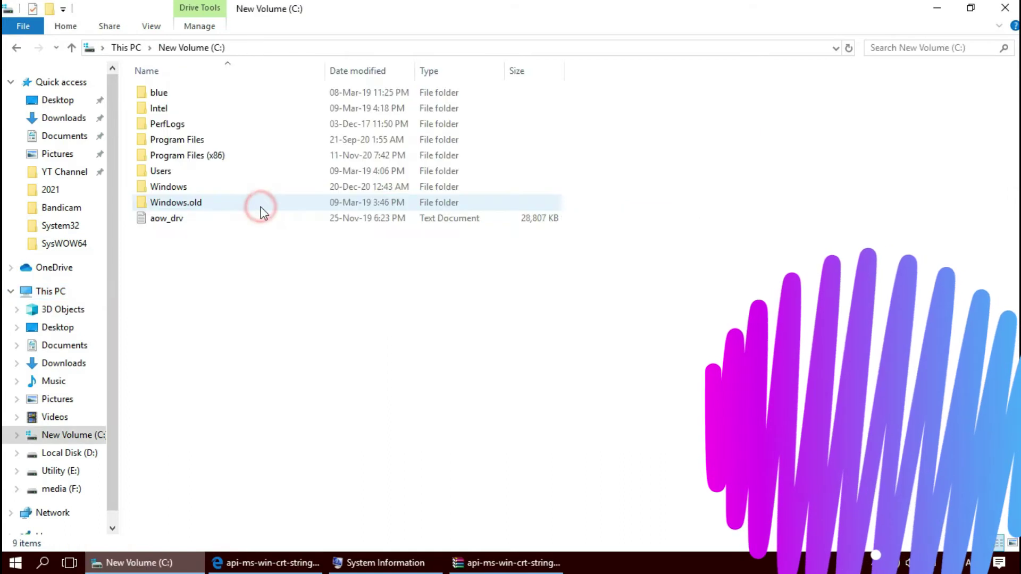
pyautogui.click(183, 187)
pyautogui.doubleClick(182, 187)
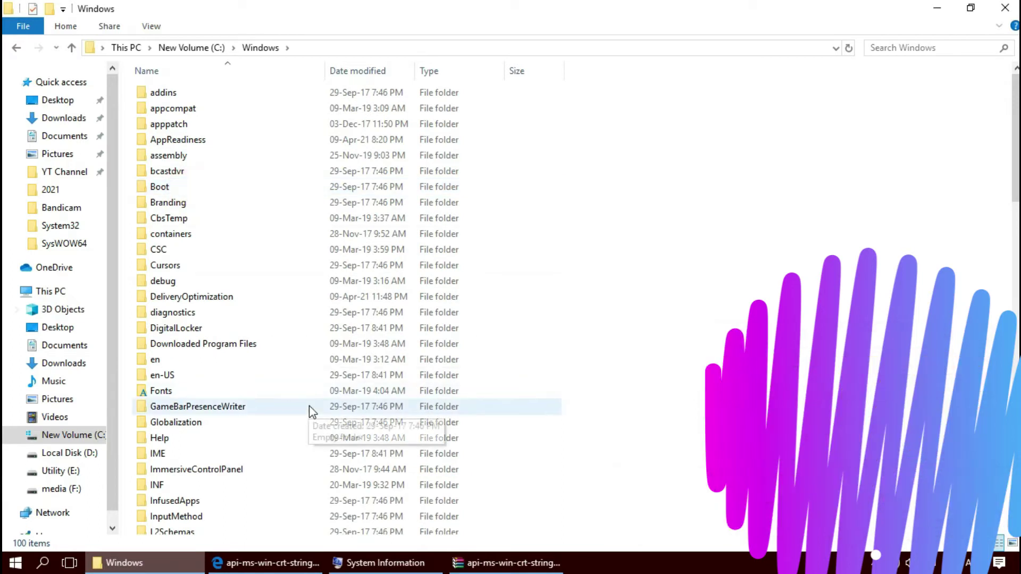
pyautogui.scroll(-15, 310, 410)
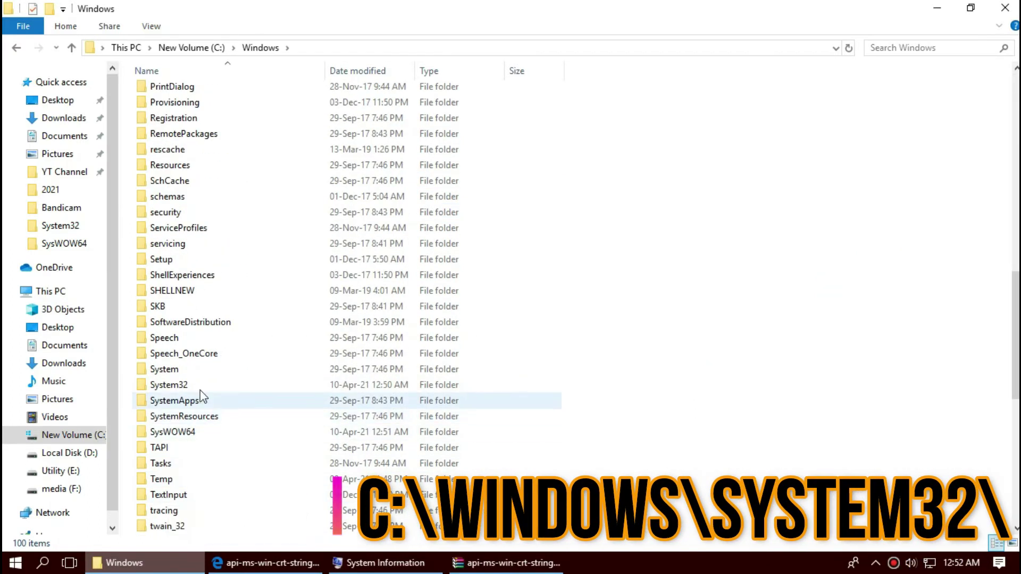
# - Drag the DLL from WinRAR into System32, replacing the existing file with administrator permission
pyautogui.doubleClick(198, 383)
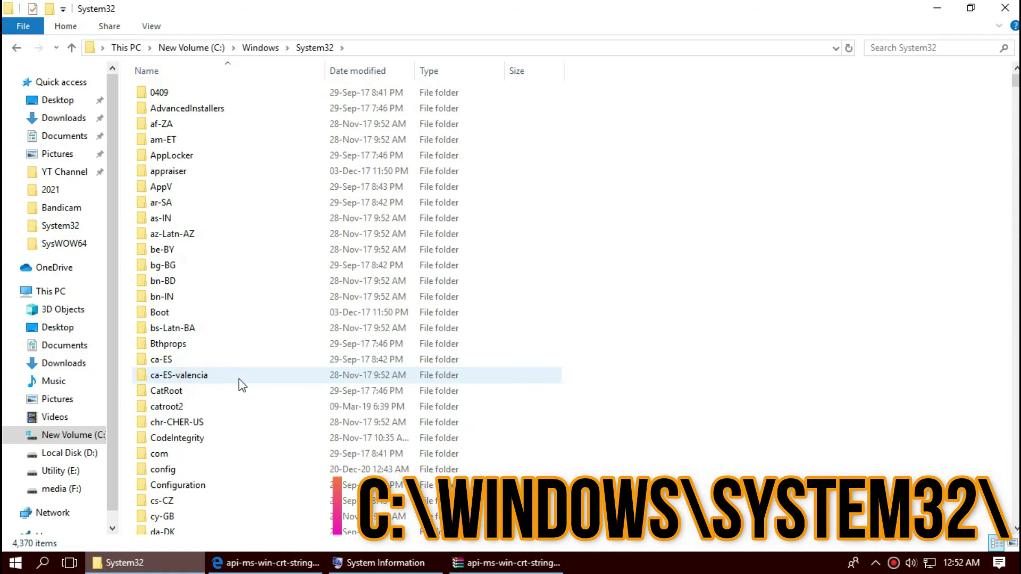
pyautogui.click(513, 564)
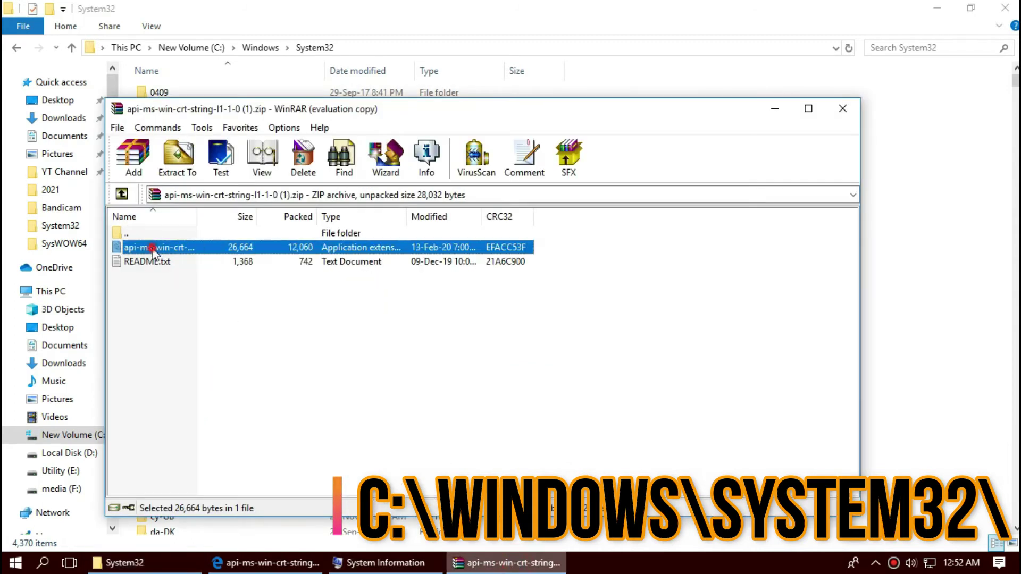
pyautogui.moveTo(969, 237); pyautogui.dragTo(967, 235)
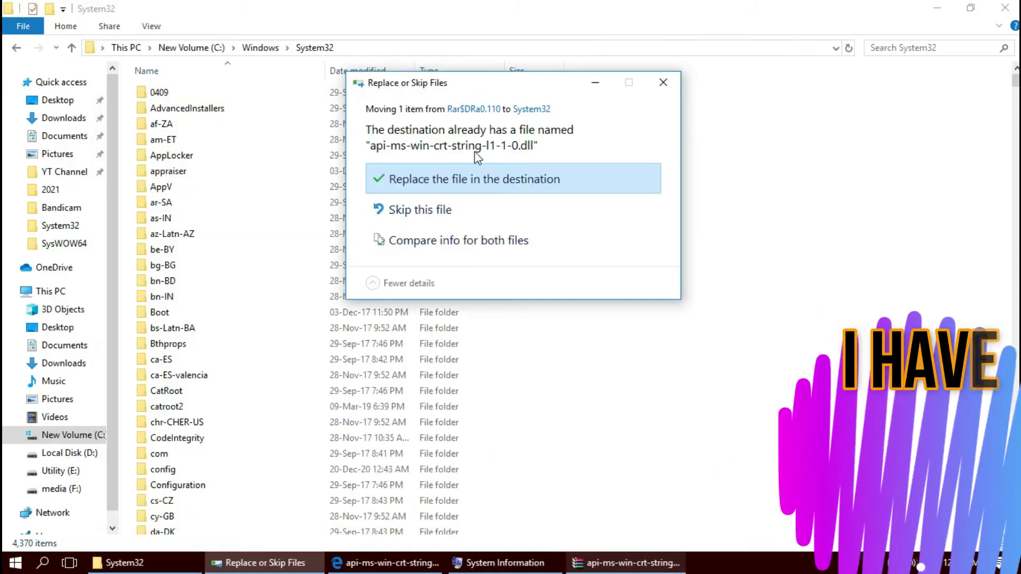
pyautogui.click(468, 178)
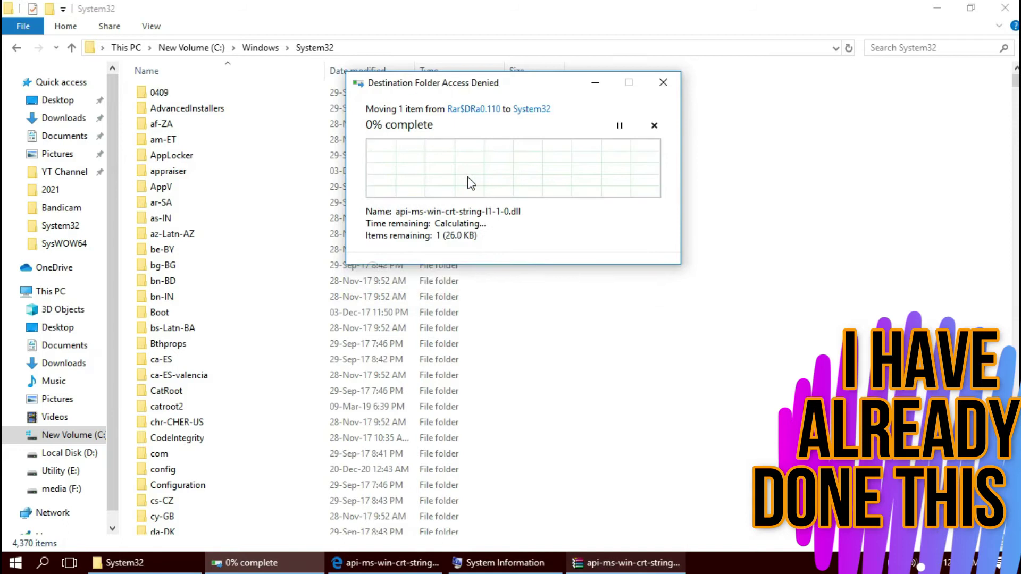
pyautogui.click(468, 182)
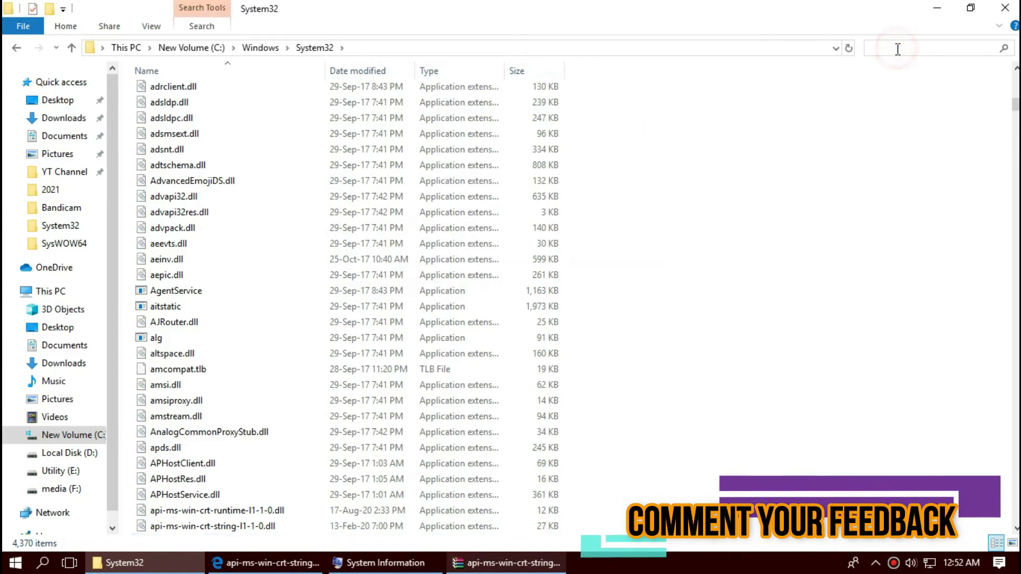
# - Search System32 for the pasted DLL name to confirm the 26.0 KB file, then close Explorer
pyautogui.write('api-ms-win-crt-string-l1-1-0')
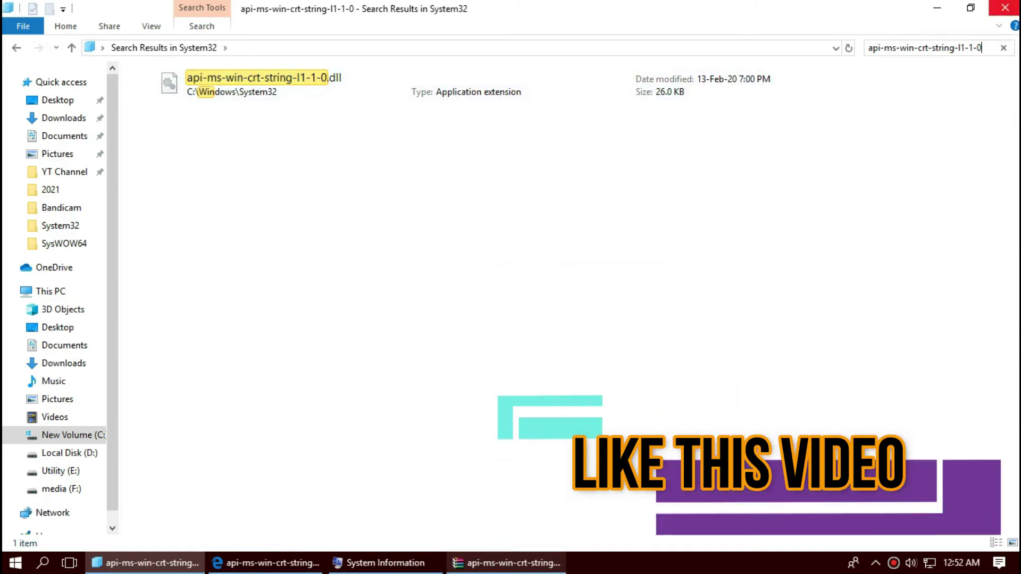
pyautogui.click(1006, 7)
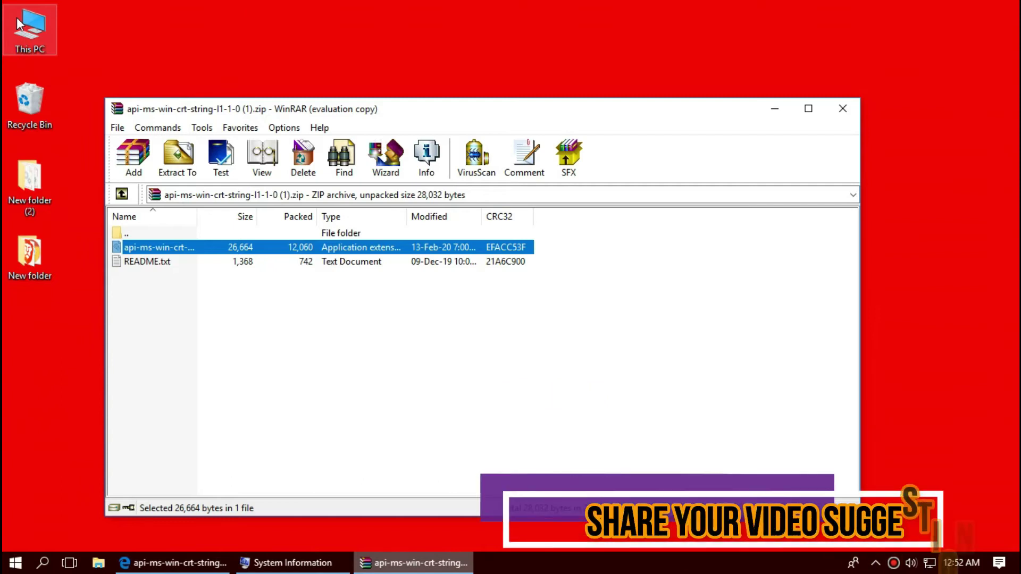
# - Show the Start menu's power options, then back out and select the This PC desktop icon
pyautogui.press('super')
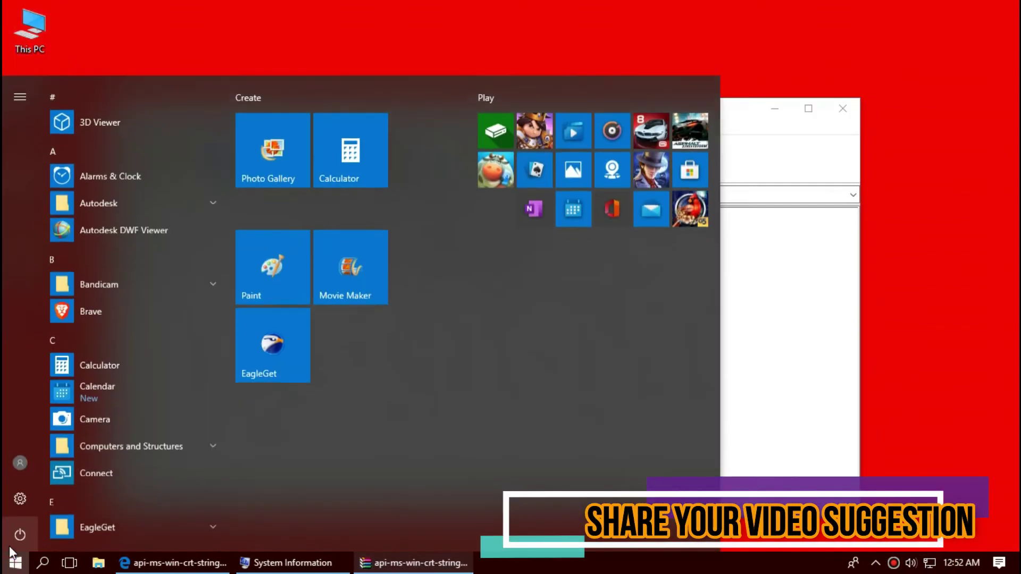
pyautogui.click(20, 533)
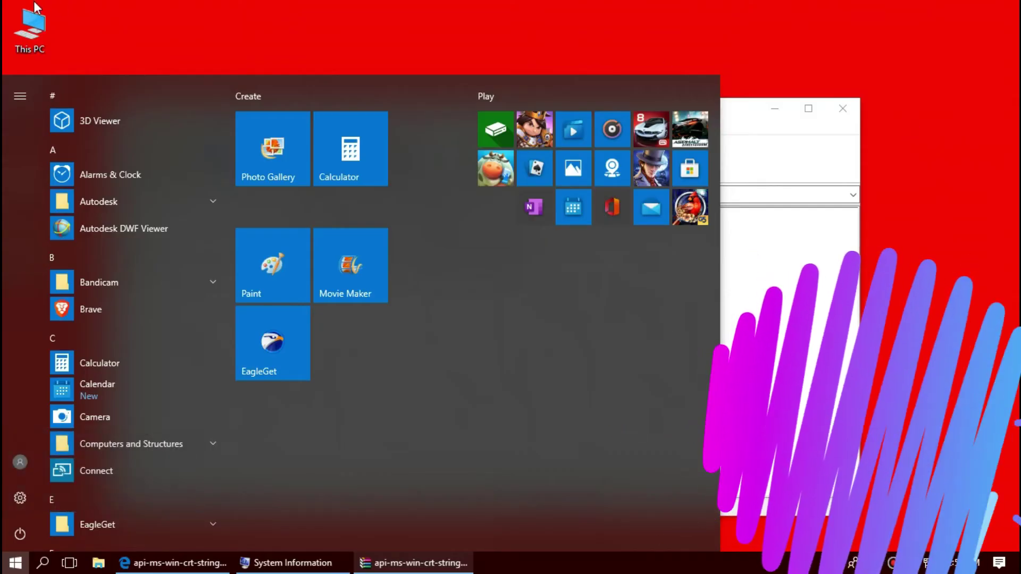
pyautogui.click(33, 23)
# - Open This PC, go into C: > Windows, and select the SysWOW64 folder
pyautogui.doubleClick(33, 23)
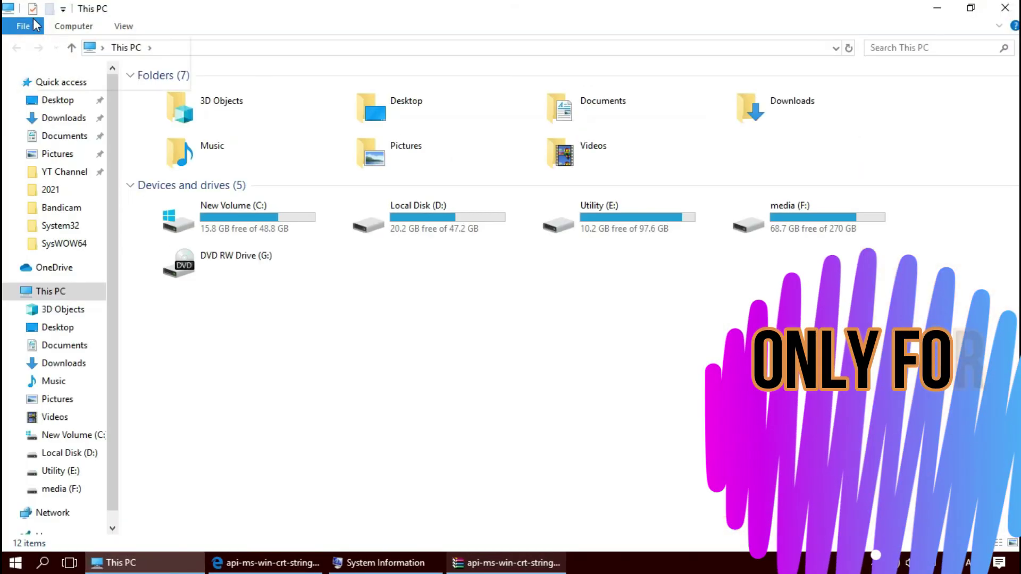
pyautogui.doubleClick(248, 213)
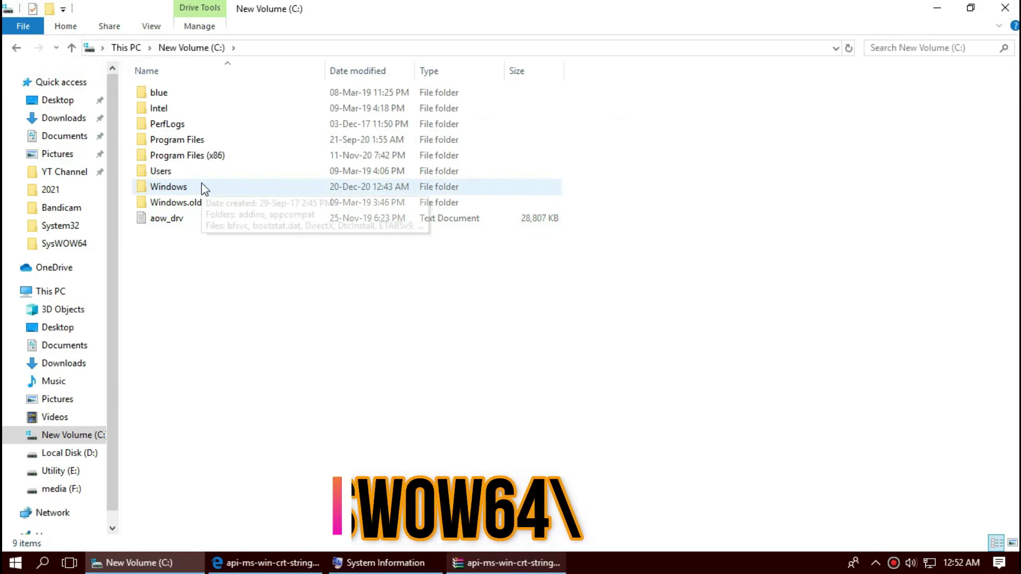
pyautogui.click(202, 185)
pyautogui.doubleClick(202, 186)
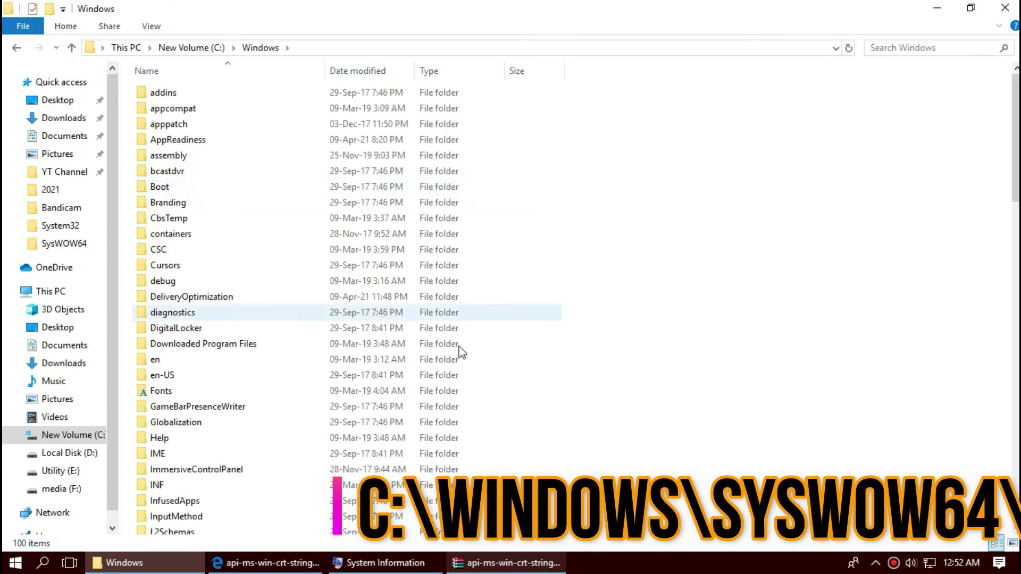
pyautogui.scroll(-6, 460, 352)
pyautogui.scroll(-14, 466, 353)
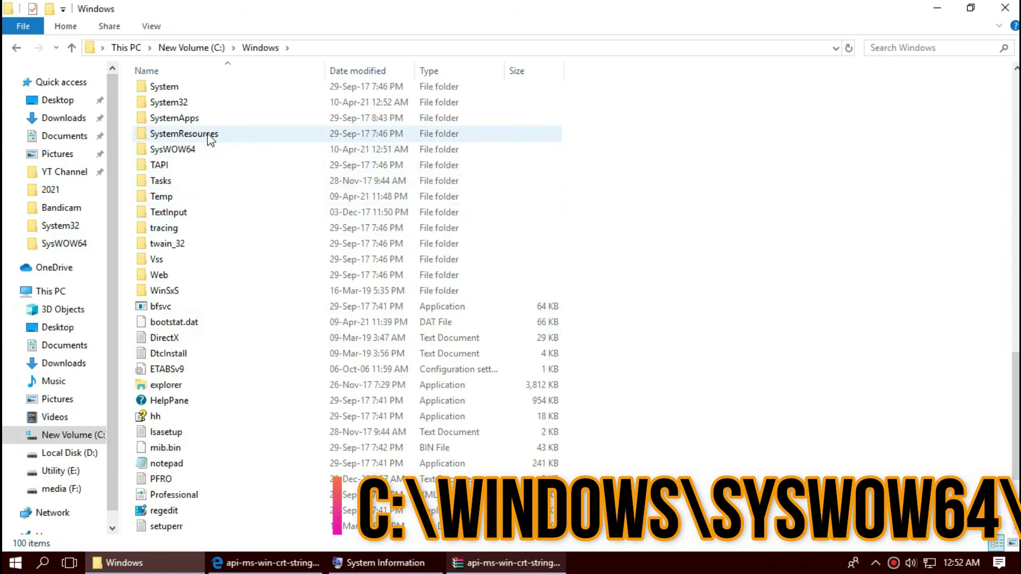
pyautogui.click(215, 151)
# - Drag the DLL from WinRAR into SysWOW64, replacing the existing copy with administrator permission
pyautogui.doubleClick(216, 150)
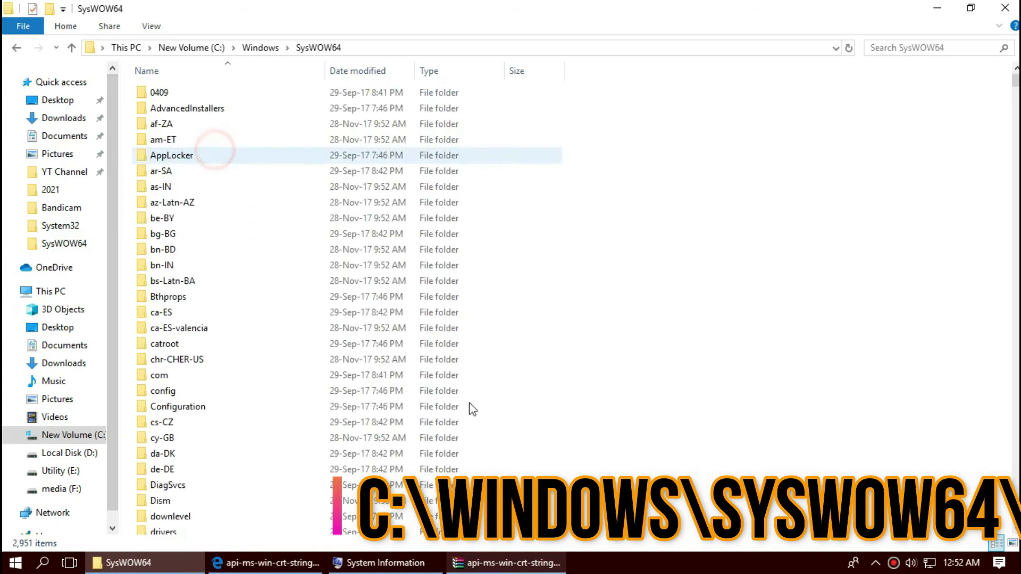
pyautogui.click(496, 566)
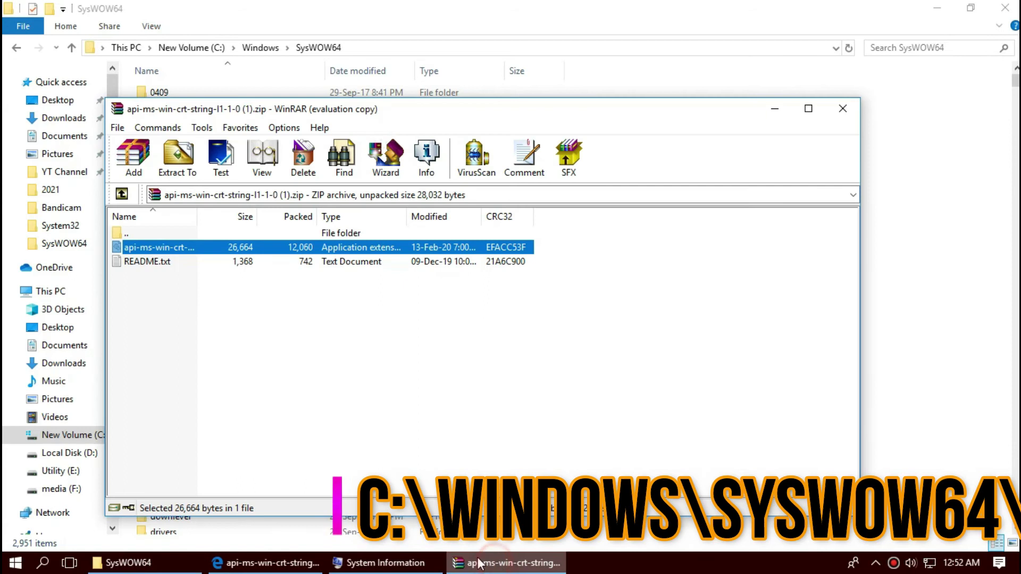
pyautogui.click(160, 247)
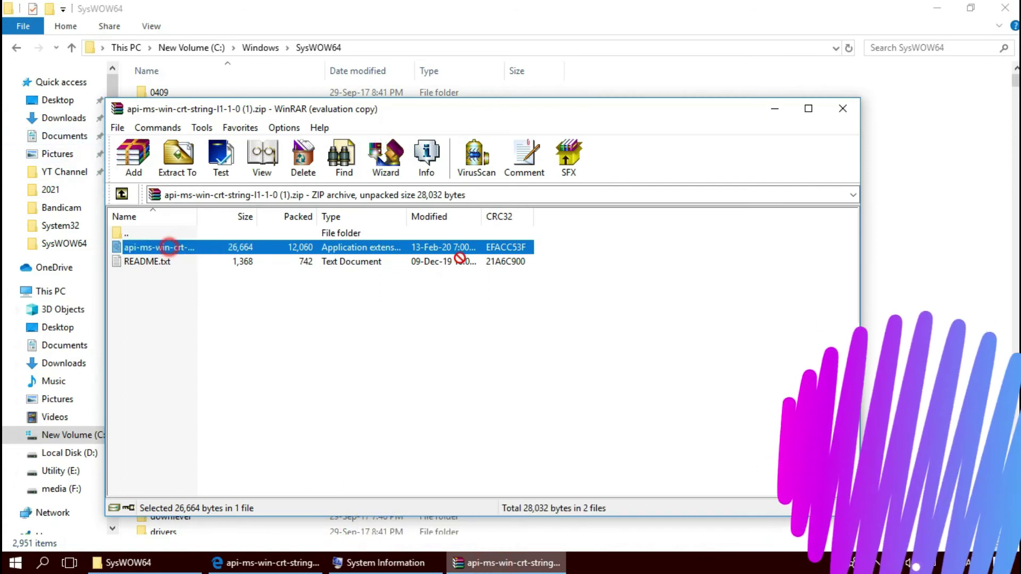
pyautogui.moveTo(945, 284); pyautogui.dragTo(943, 285)
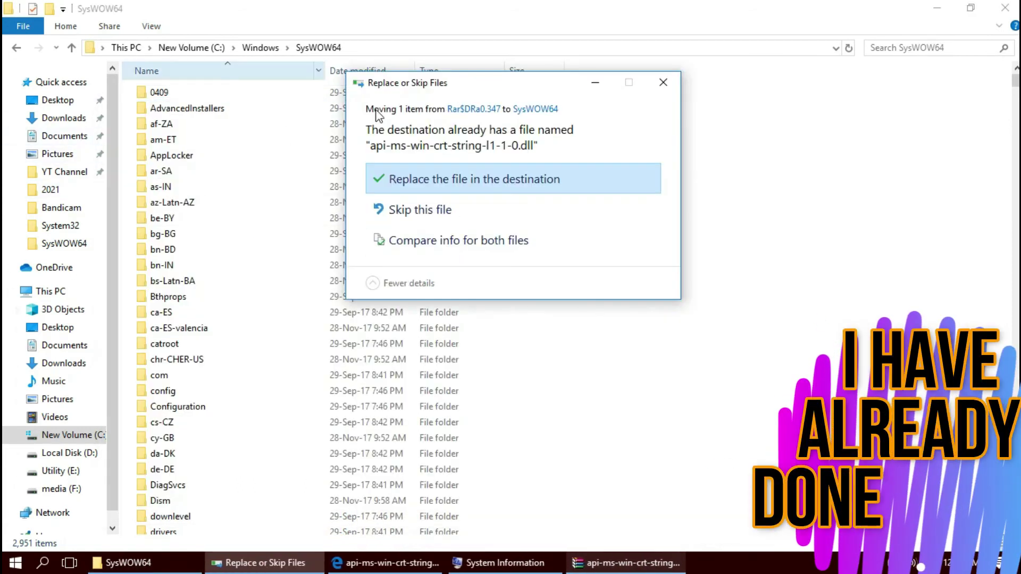
pyautogui.click(411, 183)
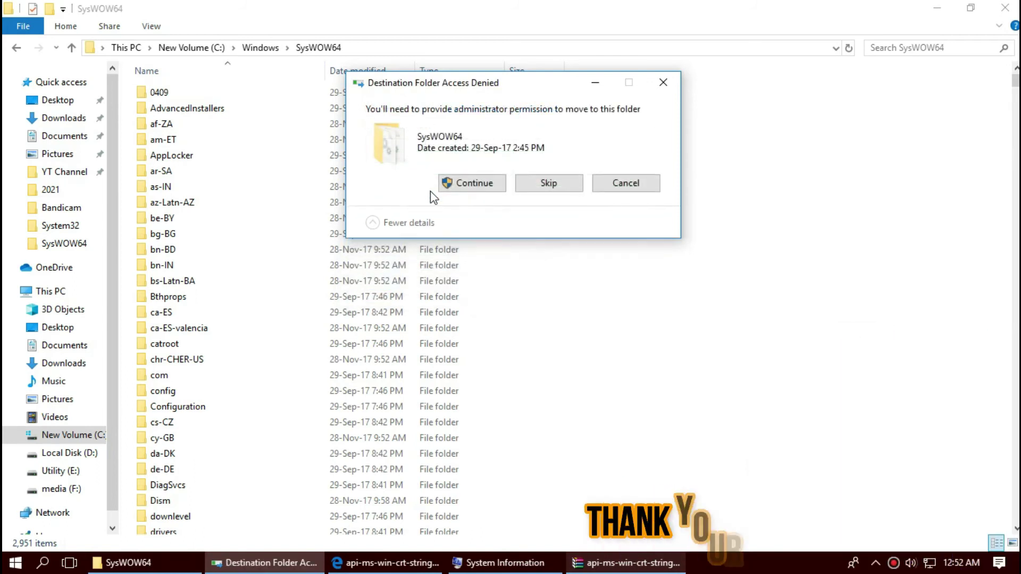
pyautogui.click(451, 183)
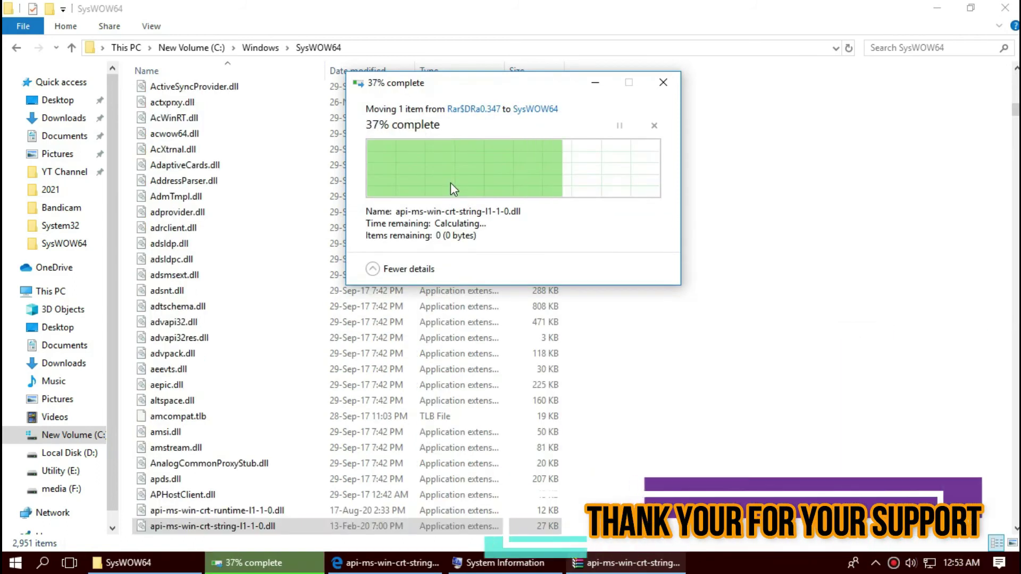
pyautogui.click(941, 47)
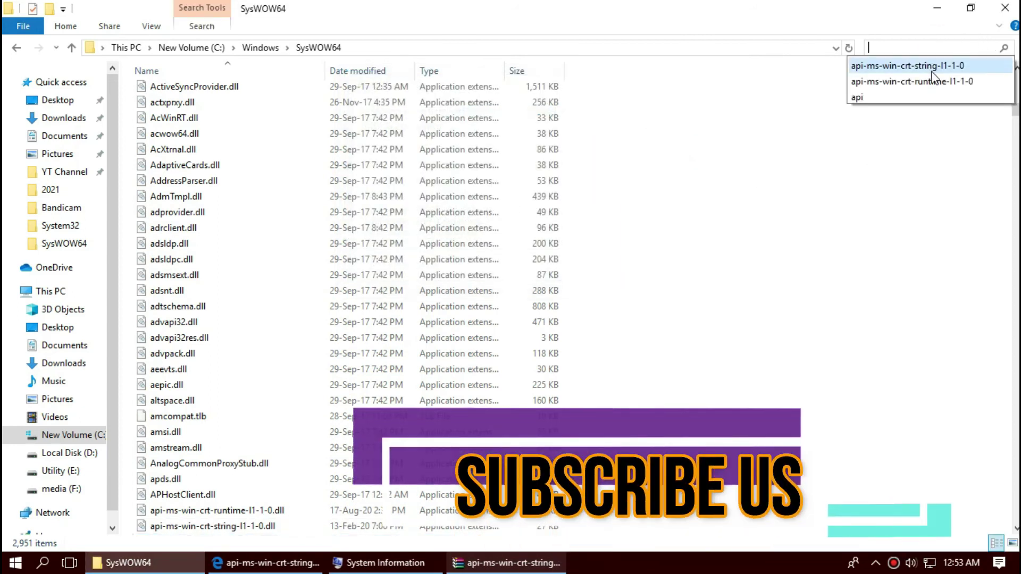
# - Verify the 26.0 KB api-ms-win-crt-string-l1-1-0.dll is in SysWOW64, then close File Explorer
pyautogui.click(932, 71)
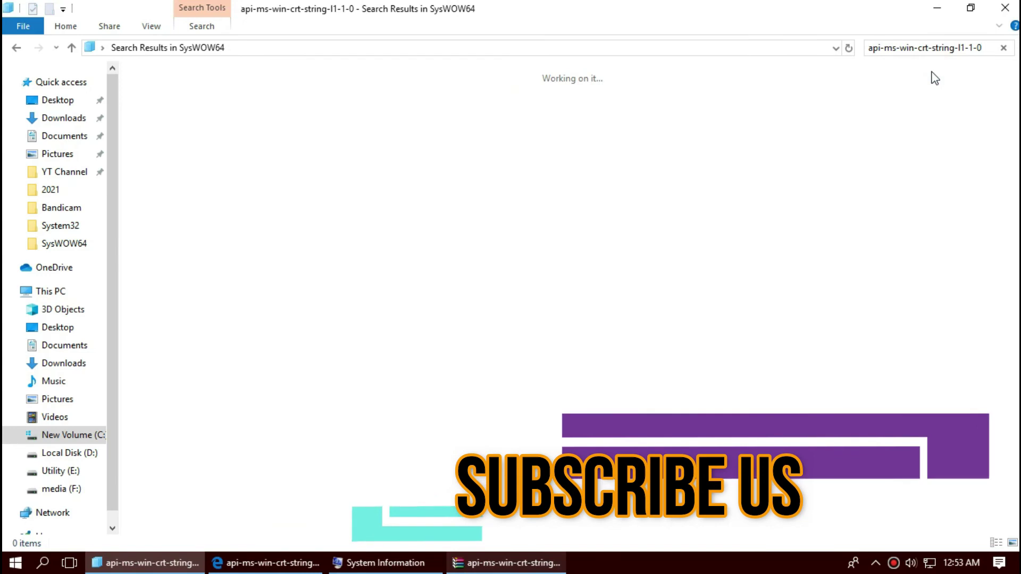
pyautogui.click(352, 101)
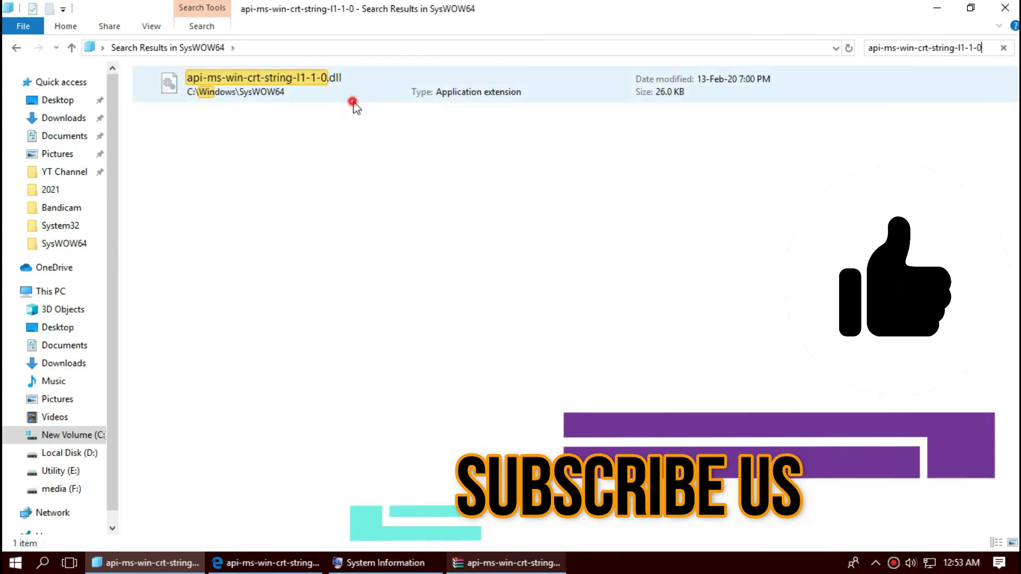
pyautogui.click(1005, 7)
# - Show the Start menu's power options (Sleep, Shut down, Restart)
pyautogui.click(6, 565)
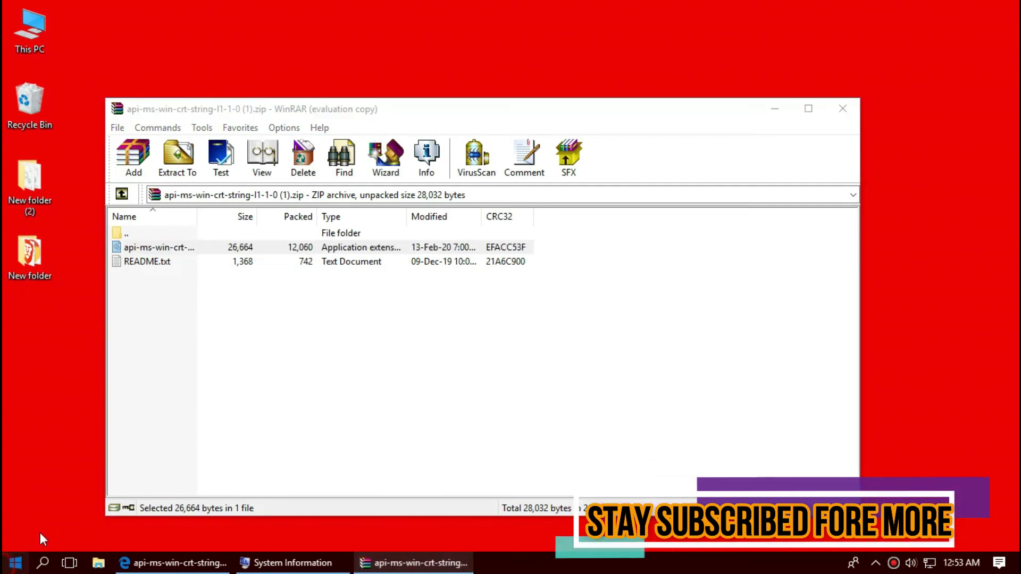
pyautogui.click(20, 534)
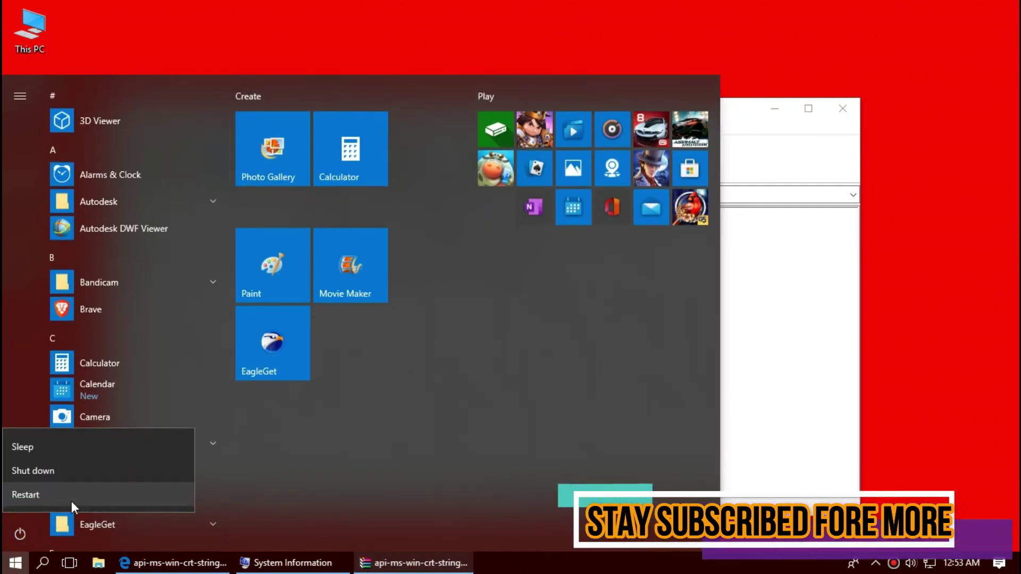